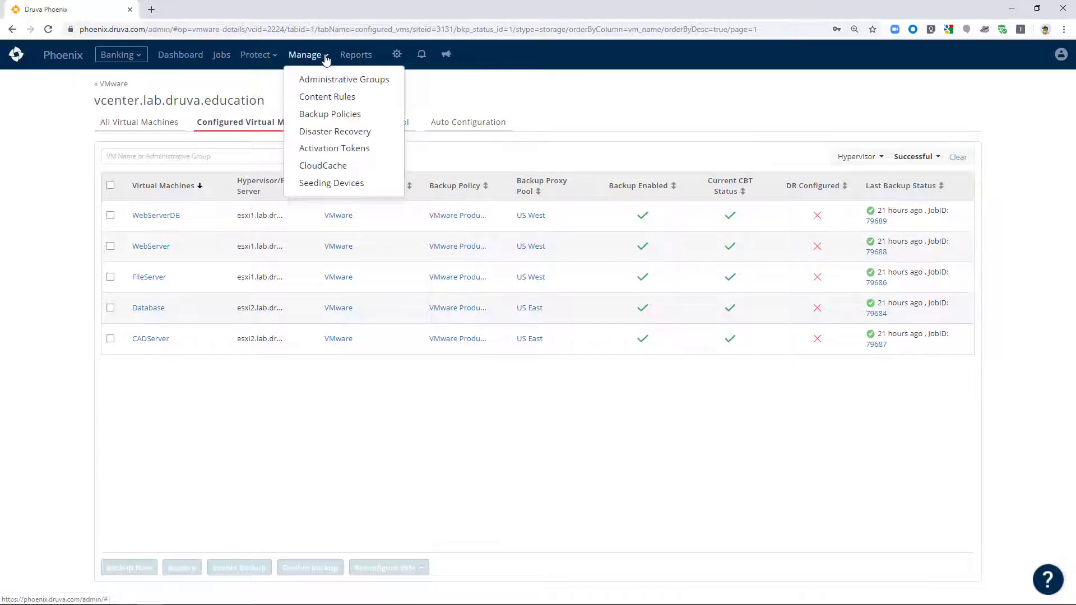
# - Open the Disaster Recovery page and start registering a Phoenix AWS proxy, keeping us-east-1 as the AWS region
pyautogui.click(338, 132)
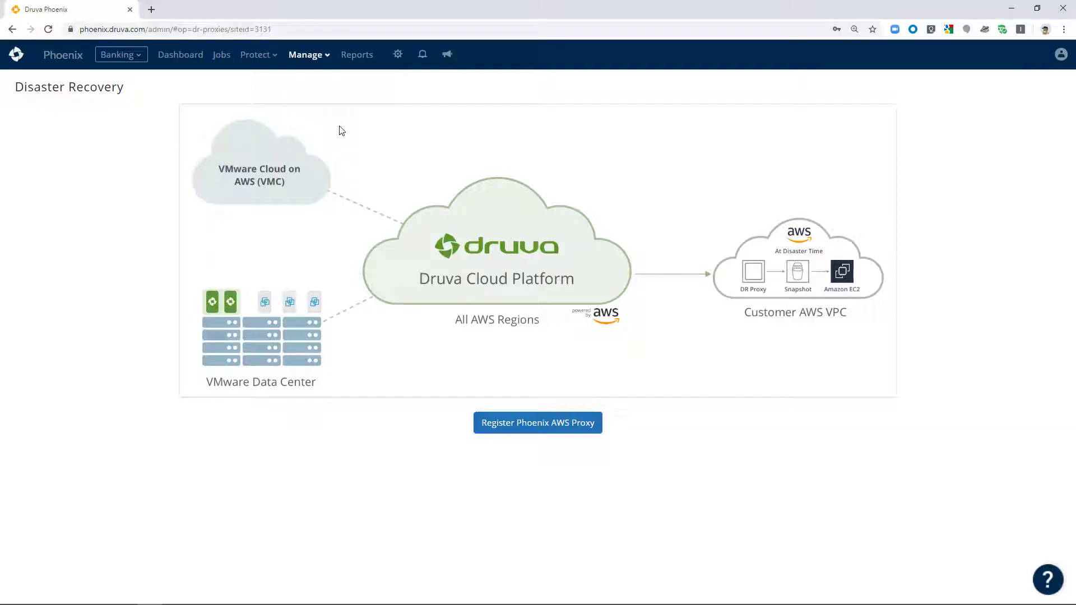
pyautogui.click(533, 429)
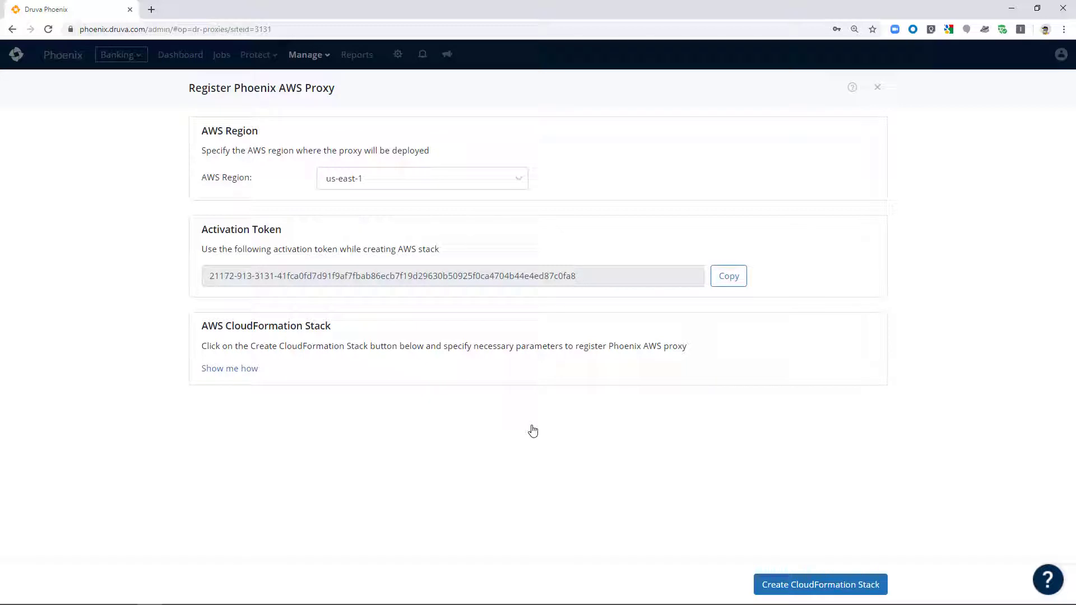
pyautogui.click(519, 179)
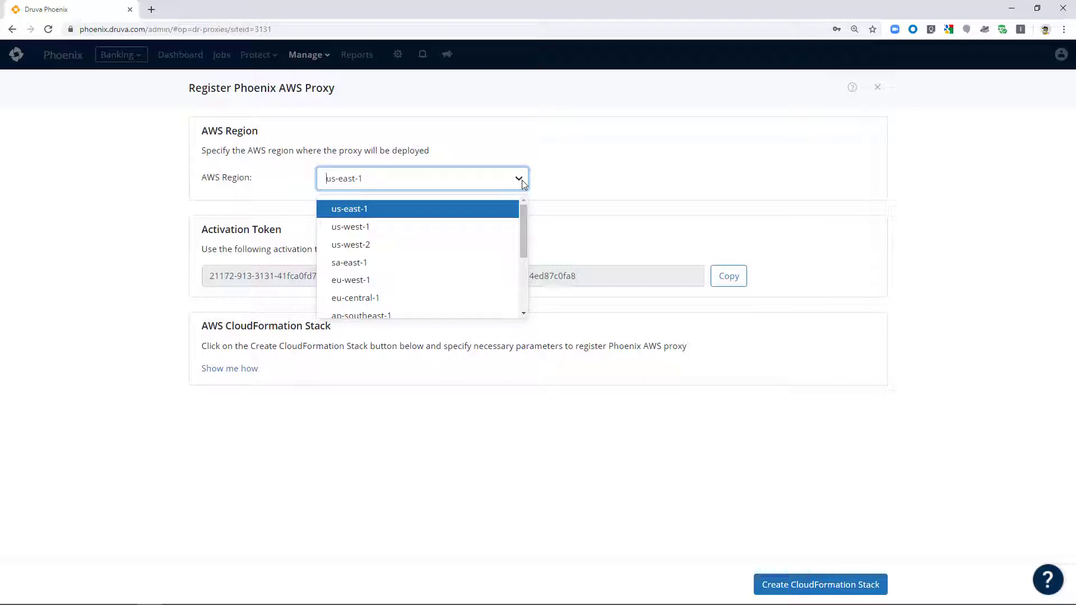
pyautogui.click(533, 431)
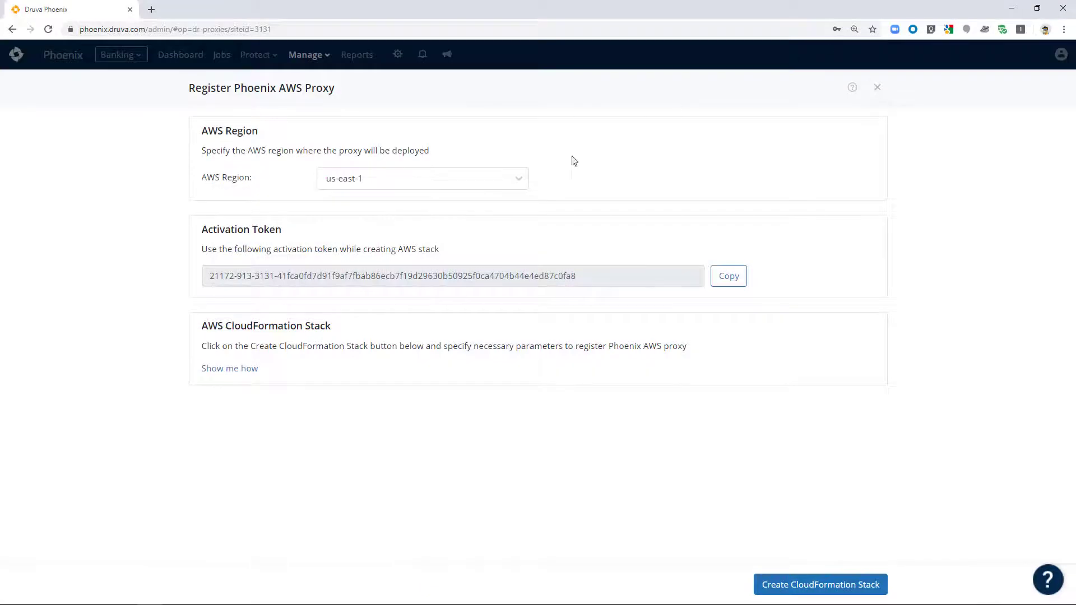
pyautogui.click(519, 179)
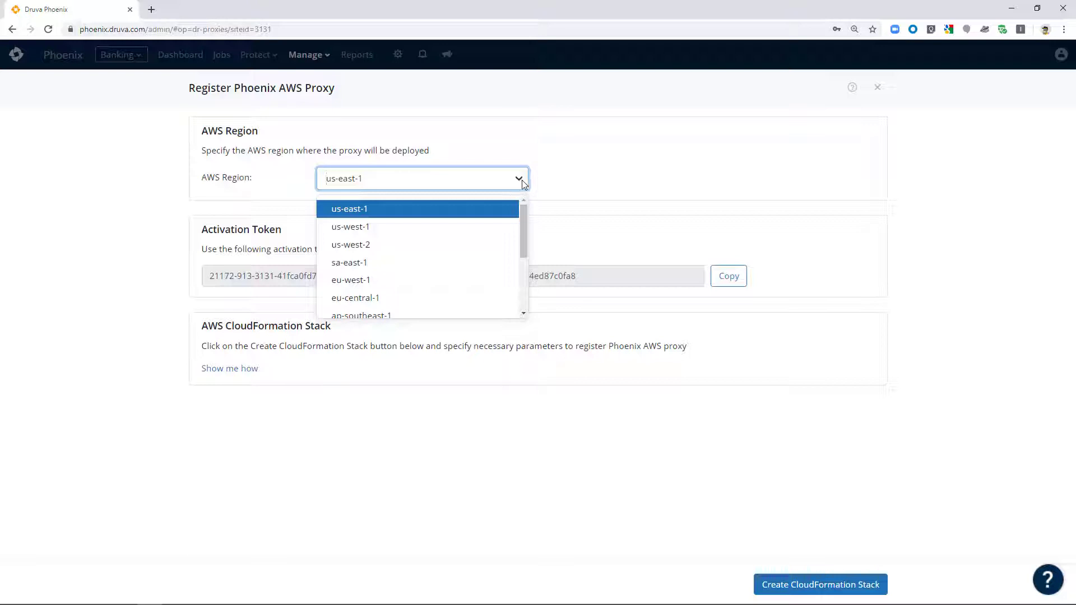
pyautogui.click(586, 181)
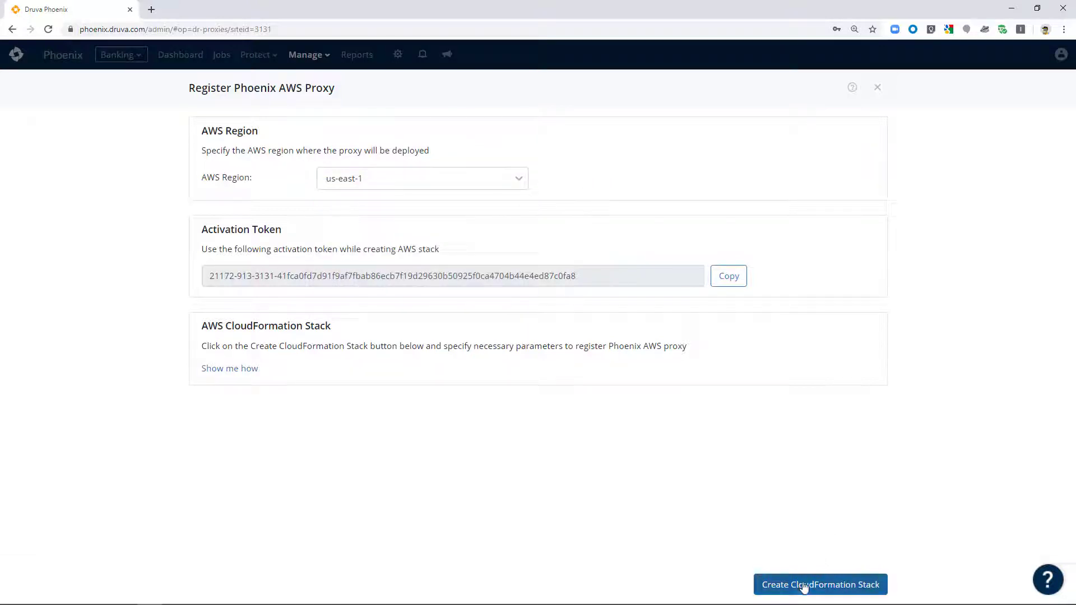
# - Launch the CloudFormation stack creation and sign in to AWS, submitting the multi-factor authentication code
pyautogui.click(804, 586)
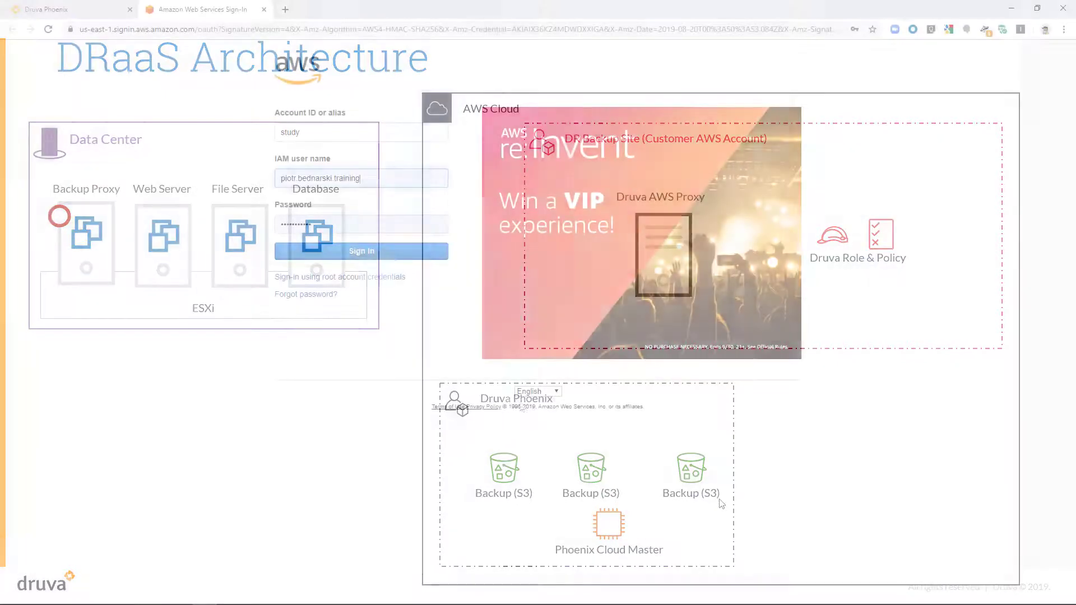
pyautogui.click(377, 250)
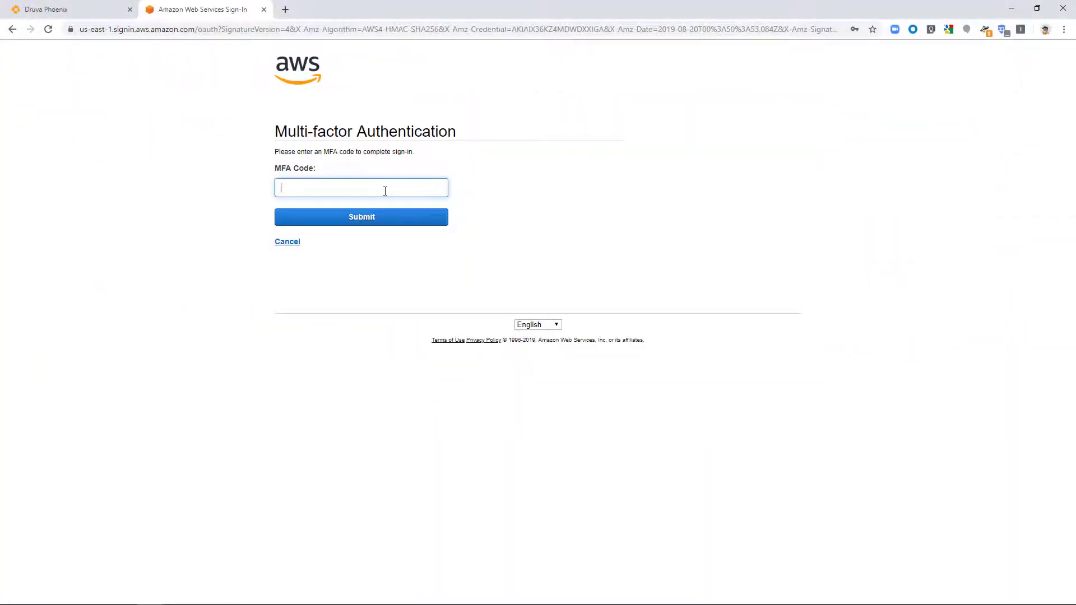
pyautogui.click(362, 218)
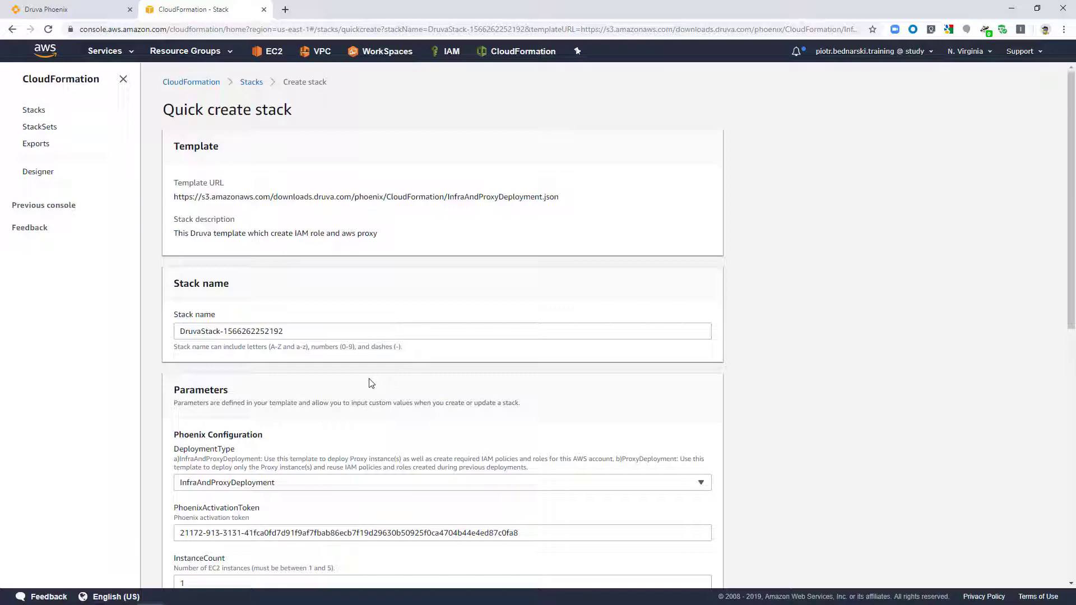
# - Choose InfraAndProxyDeployment as the deployment type in the stack's Phoenix configuration
pyautogui.scroll(-4, 1031, 280)
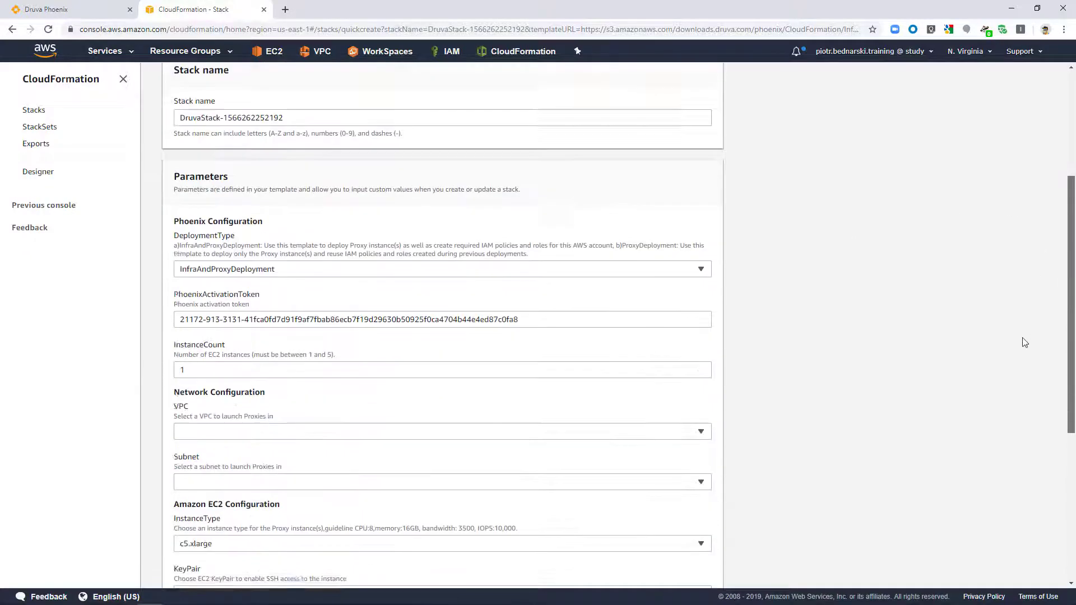
pyautogui.scroll(-1, 1025, 343)
pyautogui.click(701, 219)
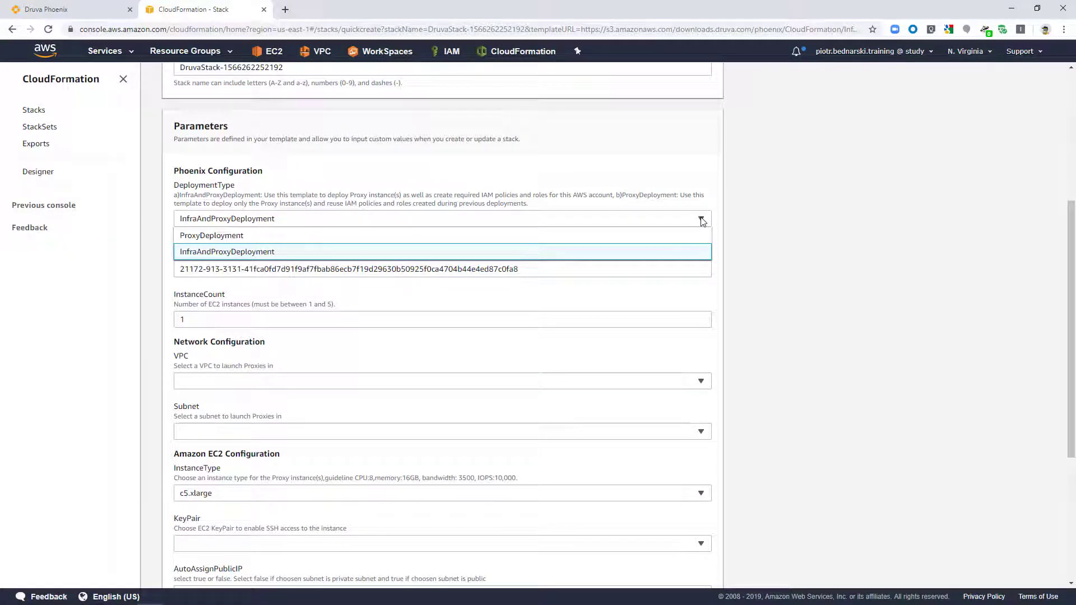
pyautogui.click(673, 252)
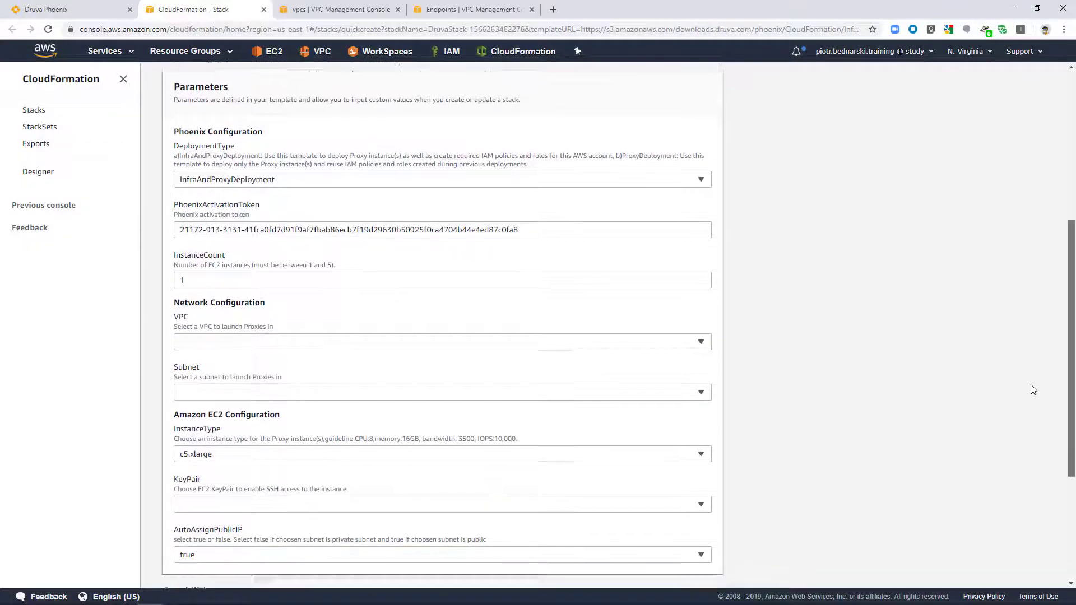
# - Set the stack's VPC to vpc-0b20b3cd28e1a15ac (Druva AWS Proxy) and its subnet to subnet-005b4509882f3de55 (Druva AWS Proxy AZ1 Subnet)
pyautogui.scroll(-1, 1031, 392)
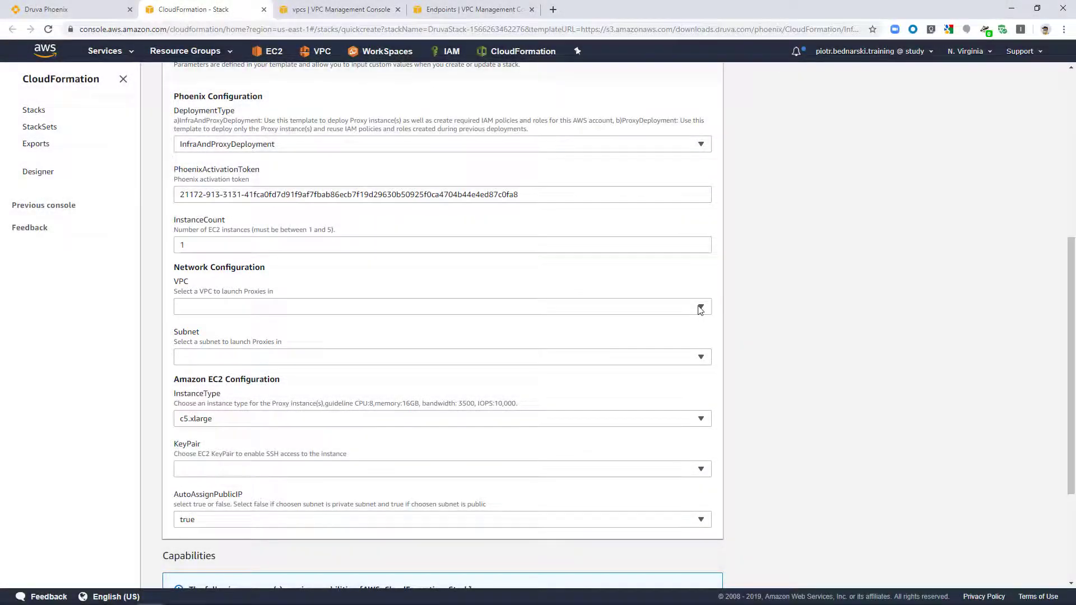
pyautogui.click(700, 309)
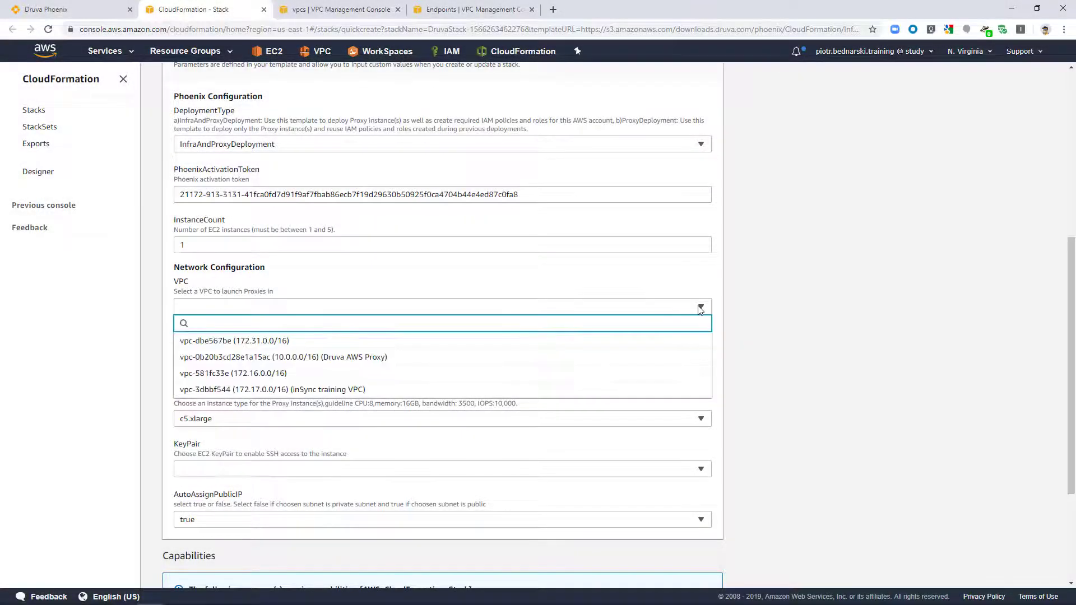
pyautogui.click(383, 360)
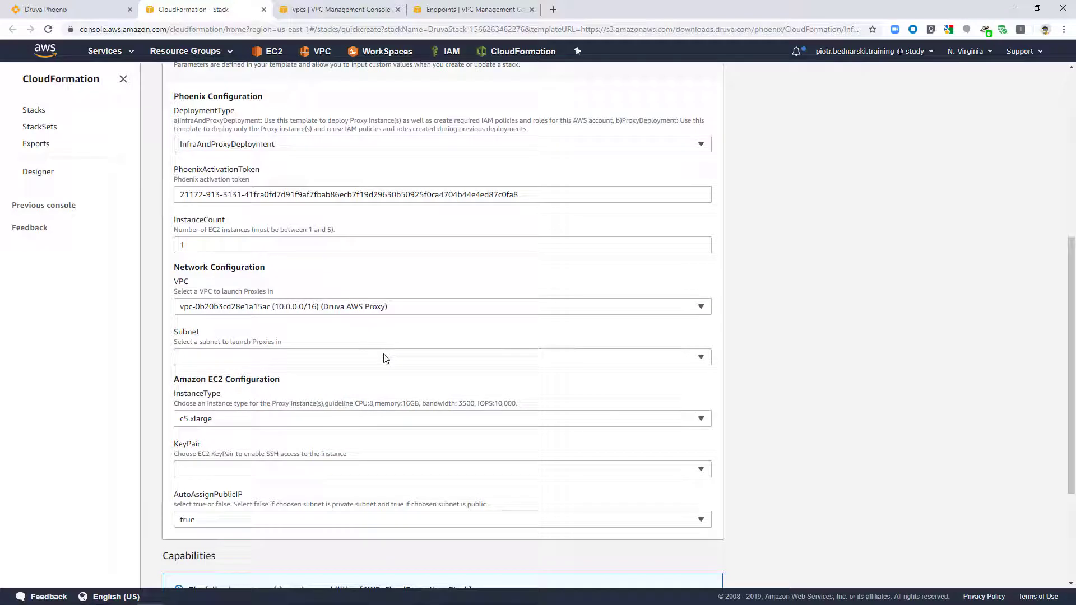
pyautogui.click(701, 360)
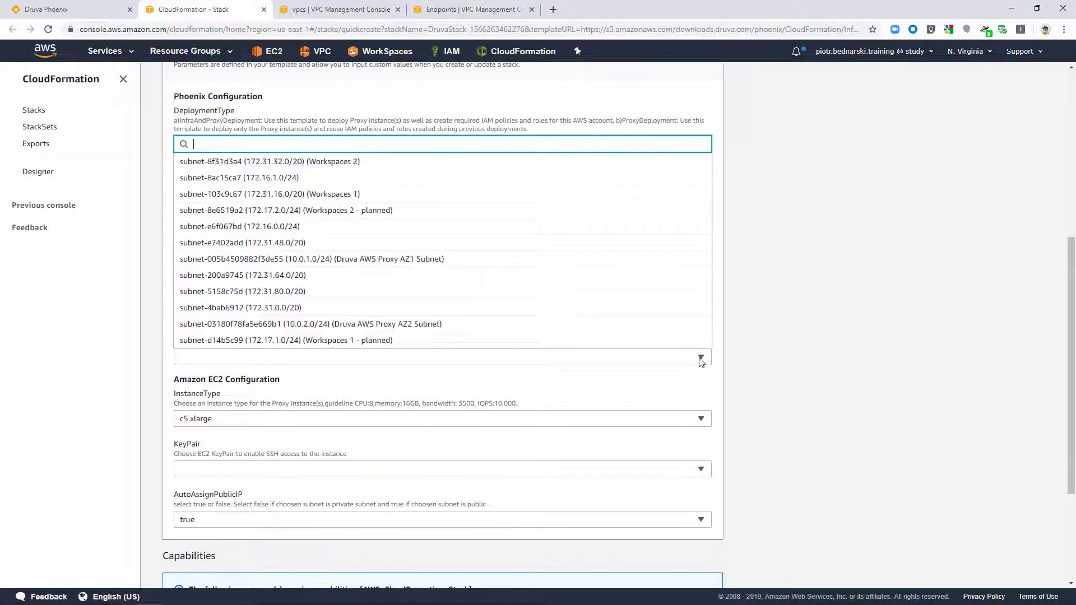
pyautogui.click(436, 262)
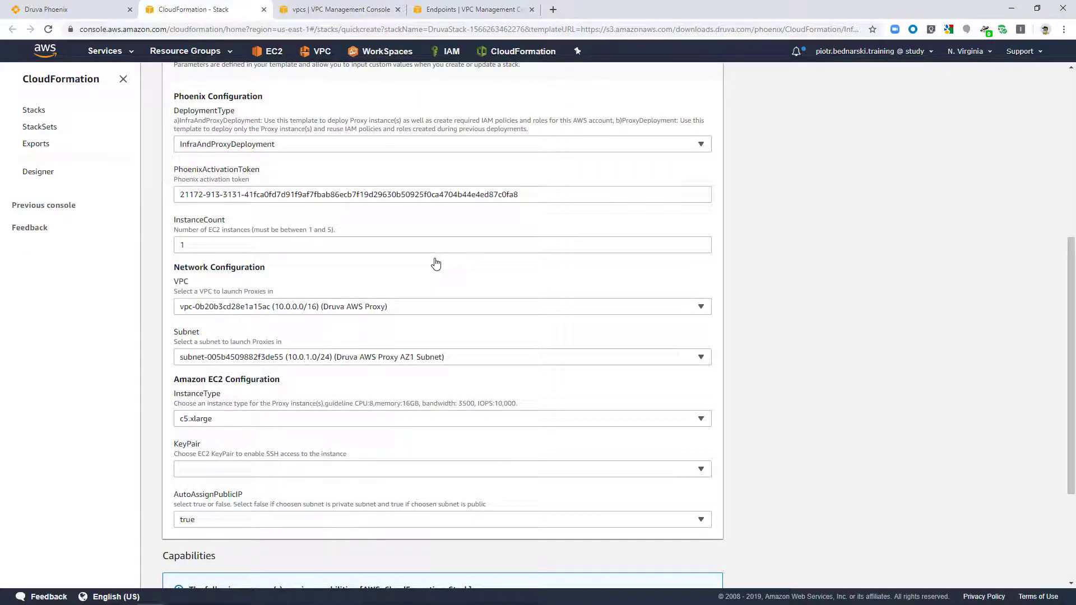
# - Select training-ondemand as the EC2 key pair for SSH access to the proxy instance
pyautogui.scroll(-2, 1056, 389)
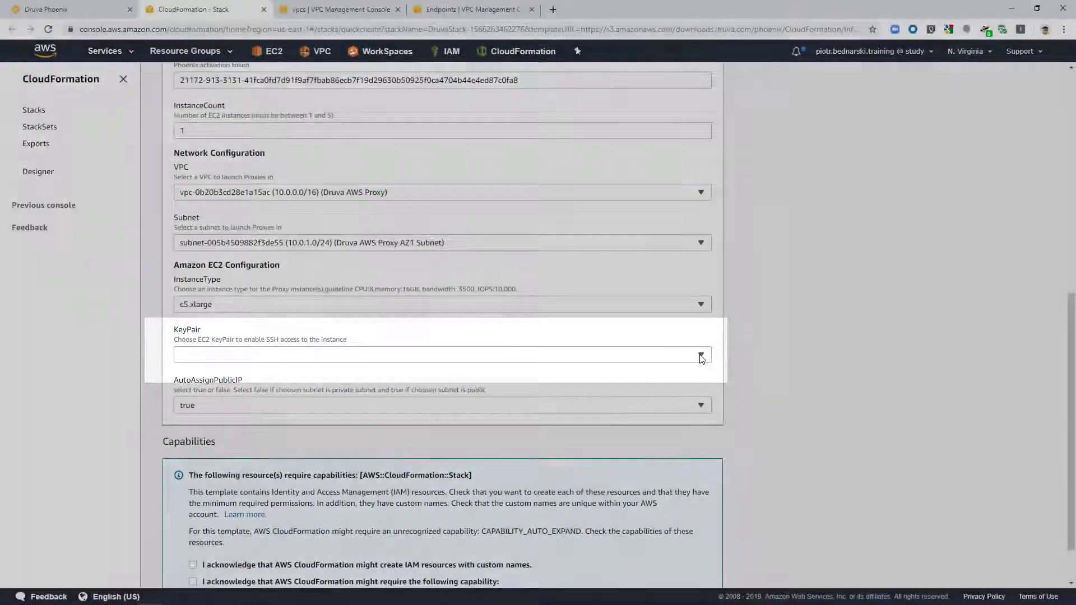
pyautogui.click(701, 356)
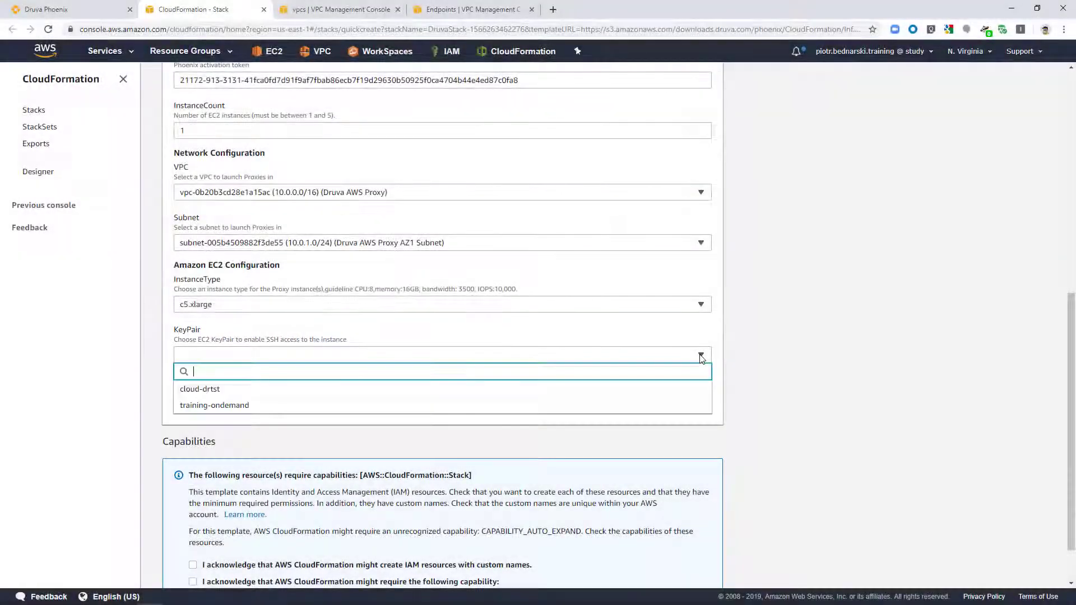
pyautogui.click(475, 406)
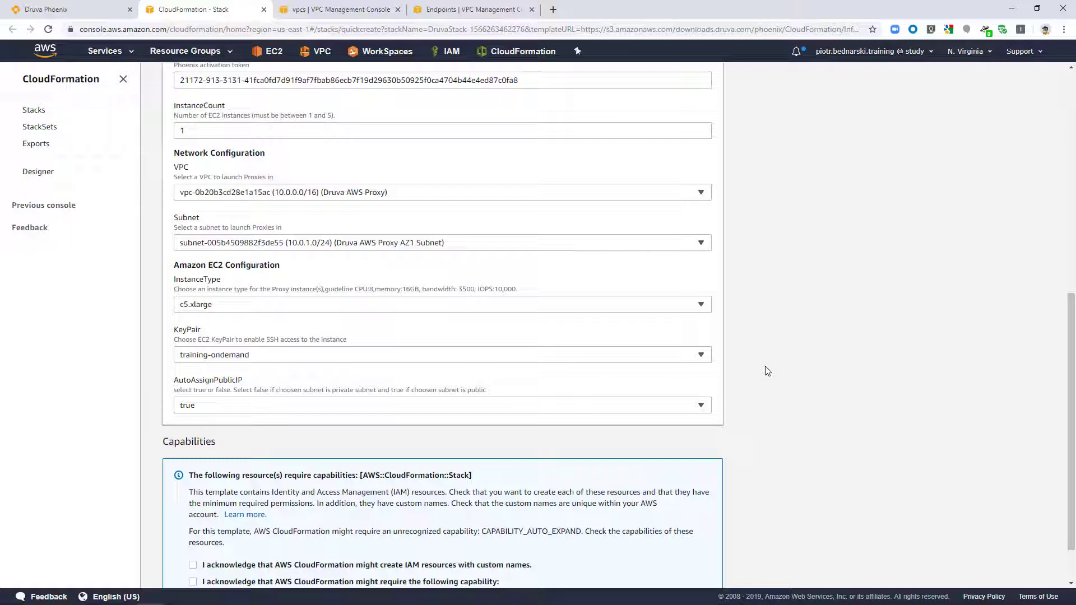
# - Acknowledge the custom-named IAM resources and the CAPABILITY_AUTO_EXPAND capability, and create the stack
pyautogui.scroll(-1, 1068, 322)
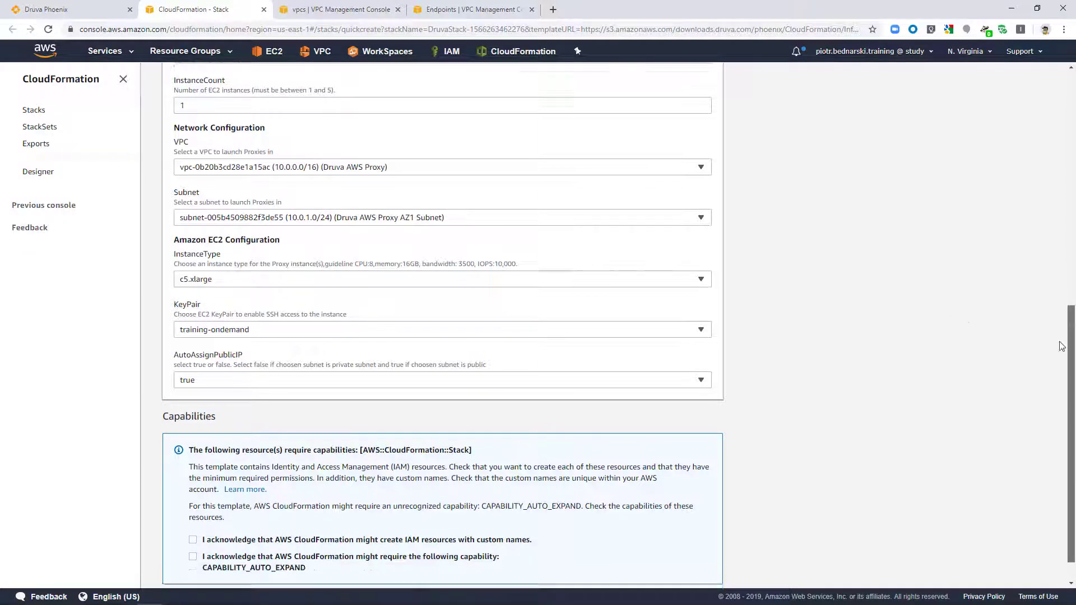
pyautogui.click(193, 508)
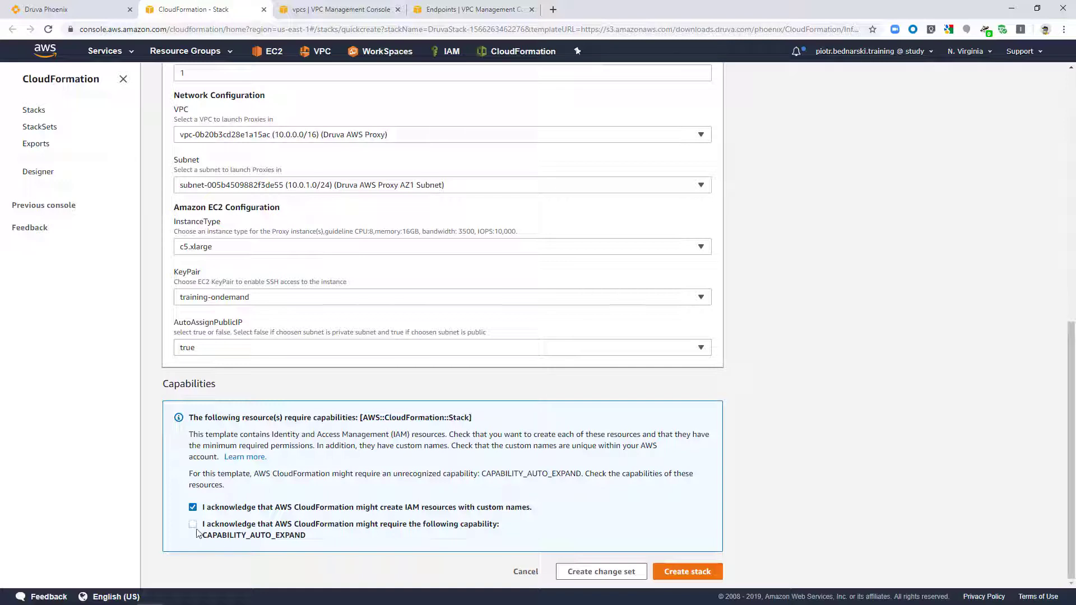
pyautogui.click(193, 525)
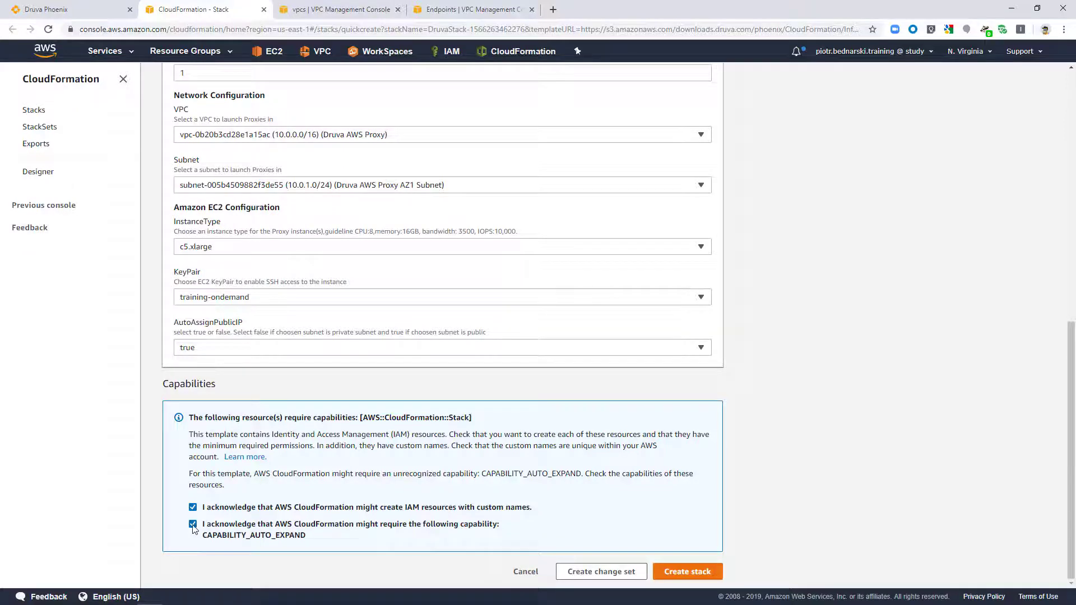
pyautogui.click(686, 571)
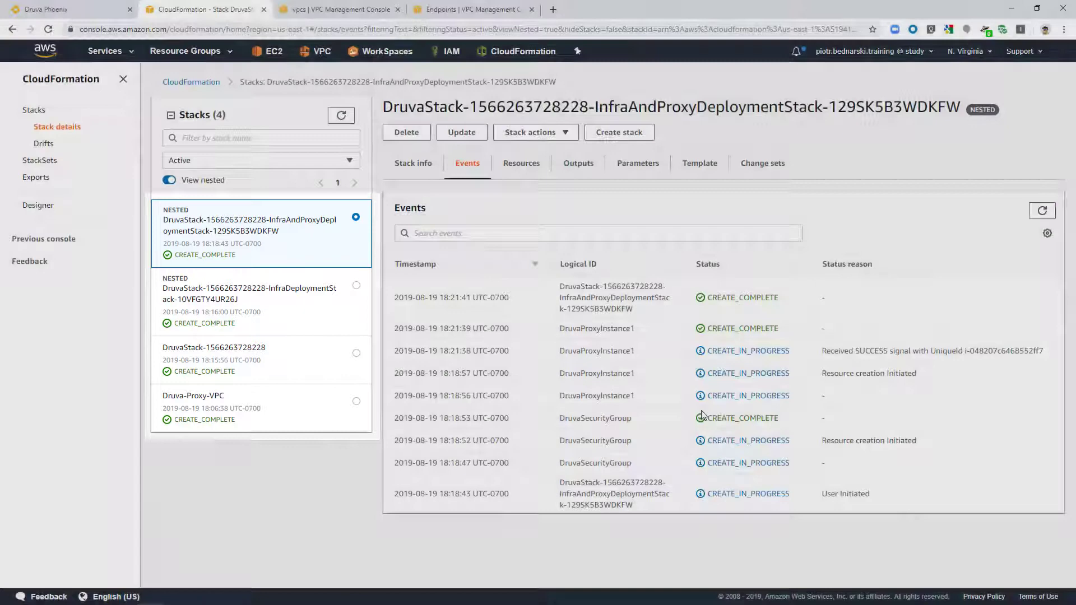
# - Open the list of EC2 instances and examine the details of the DruvaProxyInstance1 instance
pyautogui.click(276, 52)
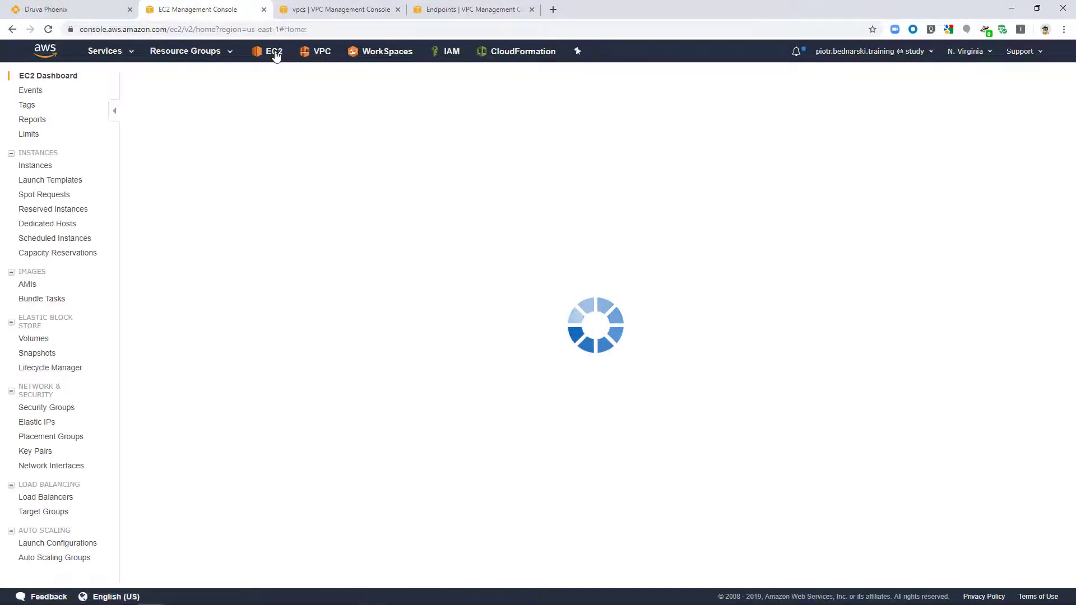
pyautogui.click(235, 115)
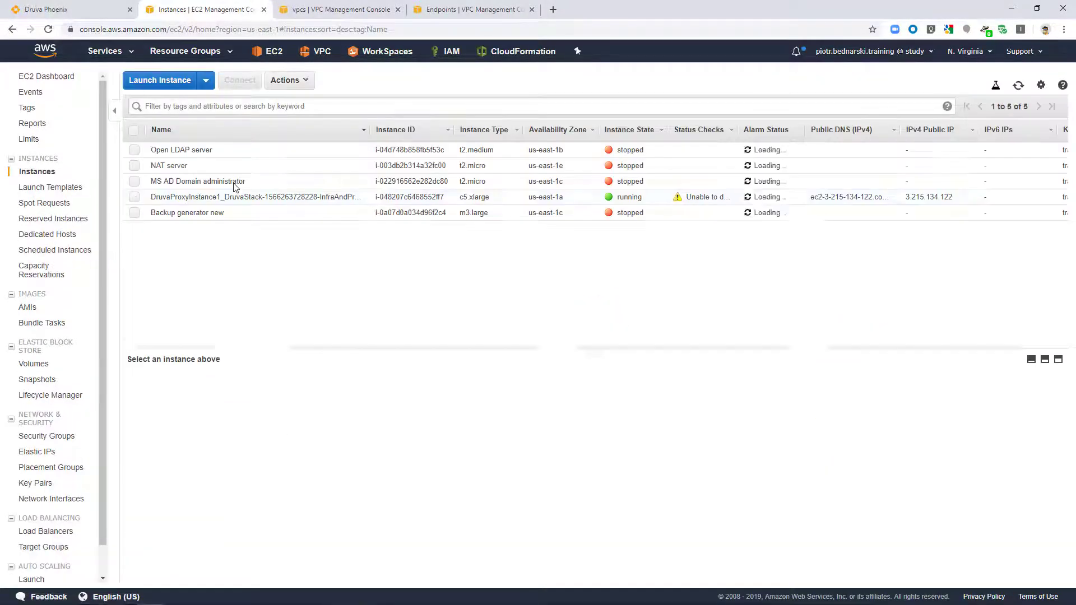
pyautogui.click(134, 196)
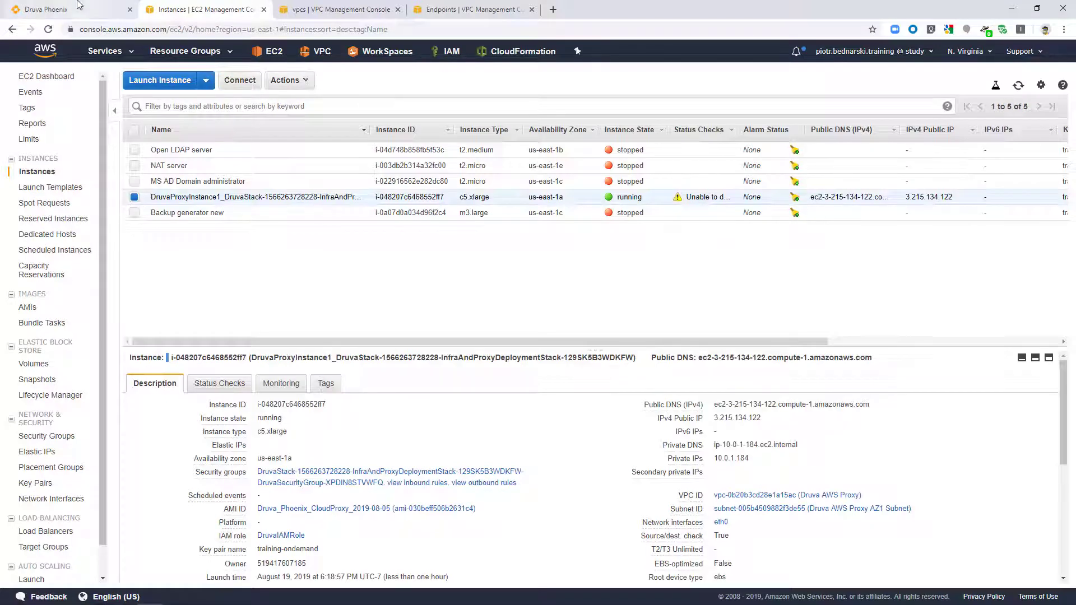
# - Switch back to Druva Phoenix, close the proxy registration form and reload the Disaster Recovery page
pyautogui.click(63, 10)
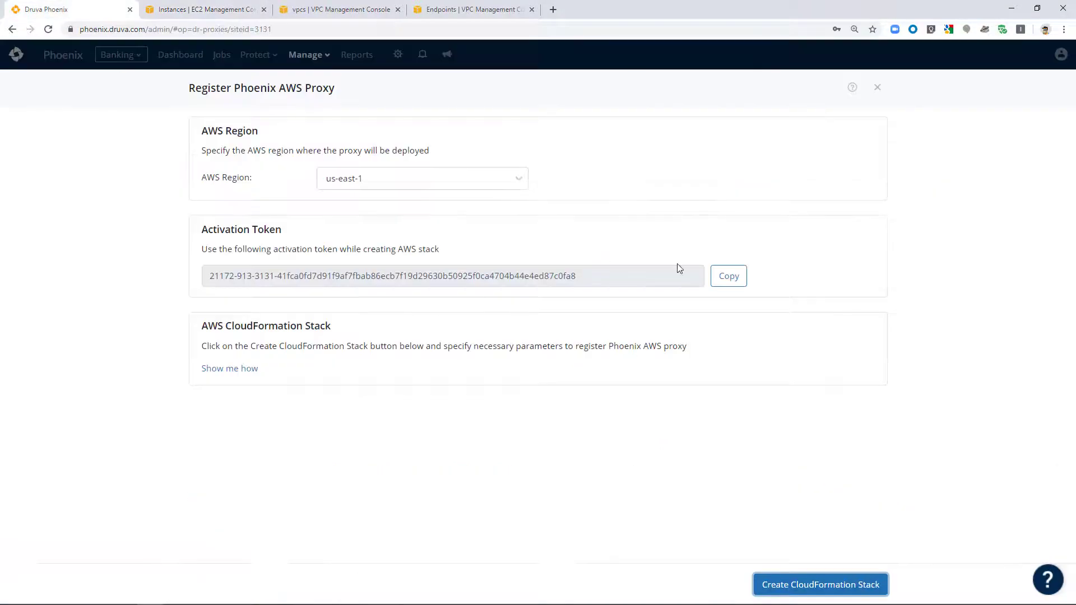
pyautogui.click(878, 88)
pyautogui.click(49, 29)
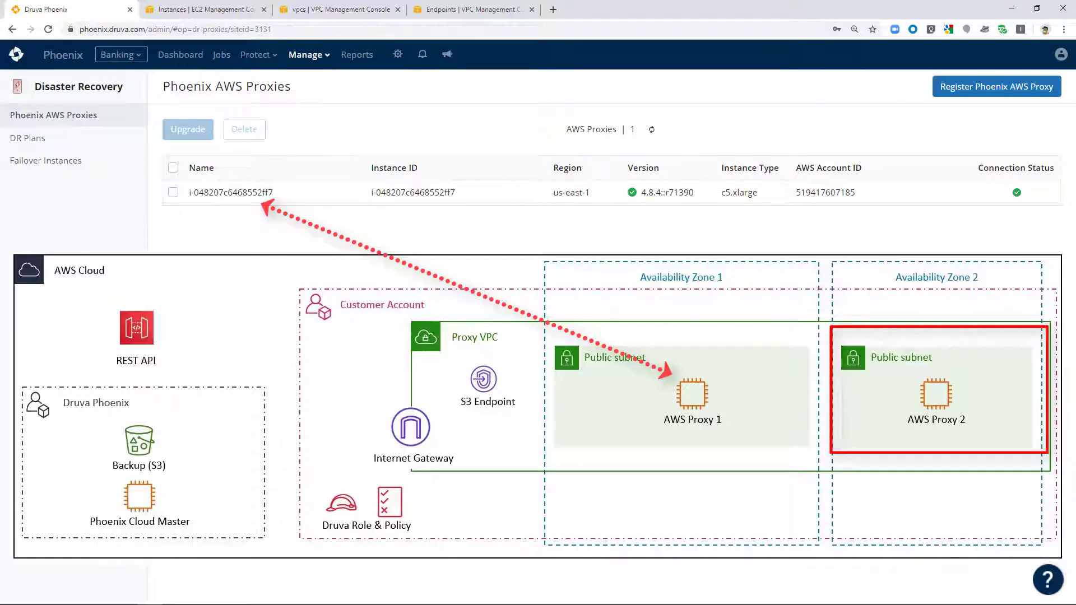
# - Start another Phoenix AWS proxy registration, launch its CloudFormation stack creation and set the deployment type to ProxyDeployment
pyautogui.click(999, 87)
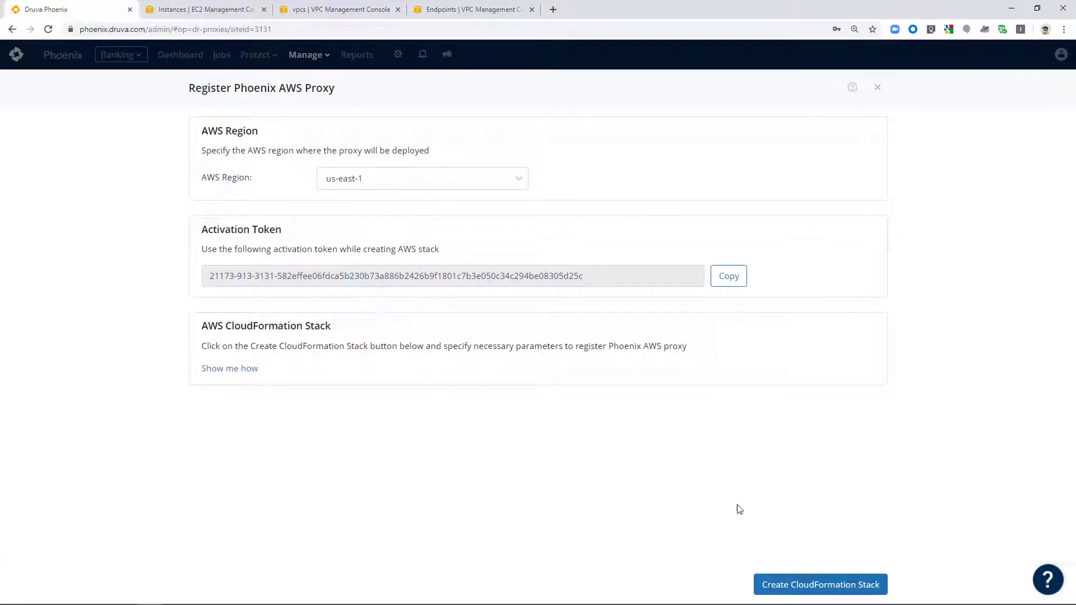
pyautogui.click(804, 586)
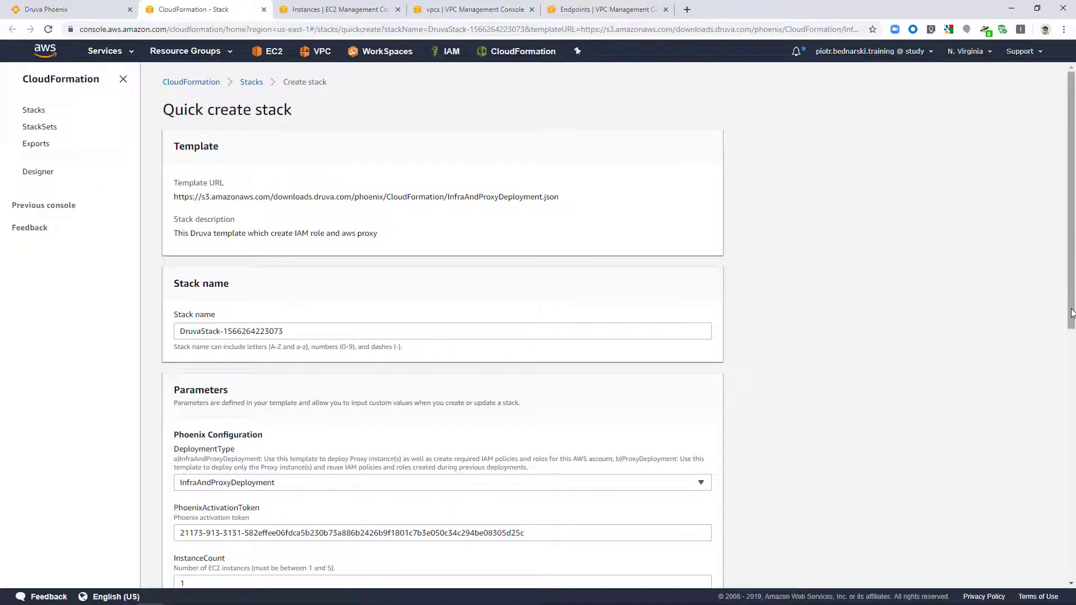
pyautogui.scroll(-2, 1039, 396)
pyautogui.scroll(-3, 1038, 396)
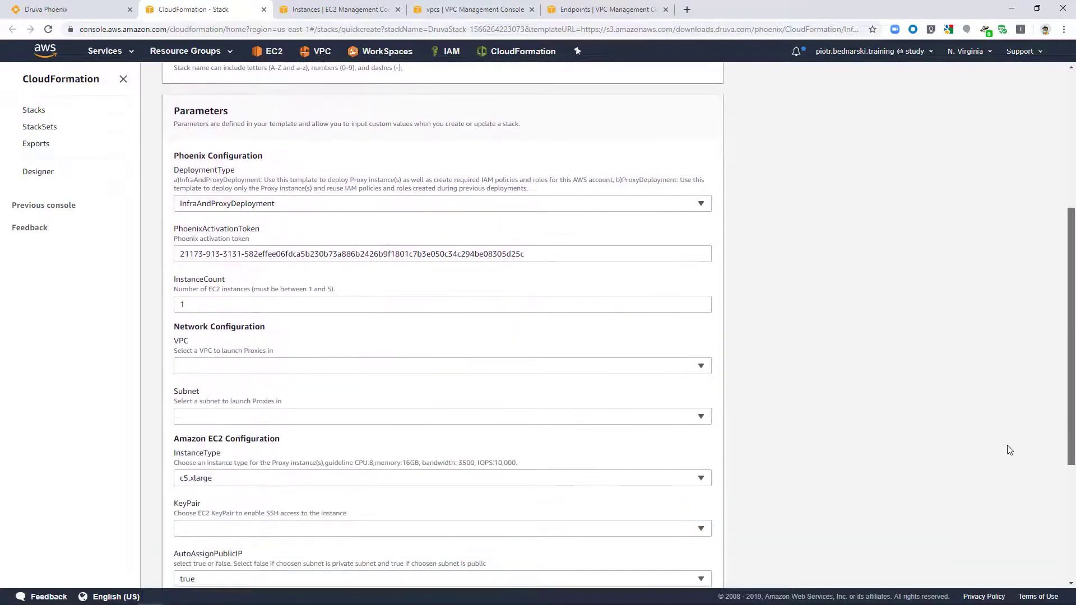
pyautogui.click(433, 207)
pyautogui.click(411, 220)
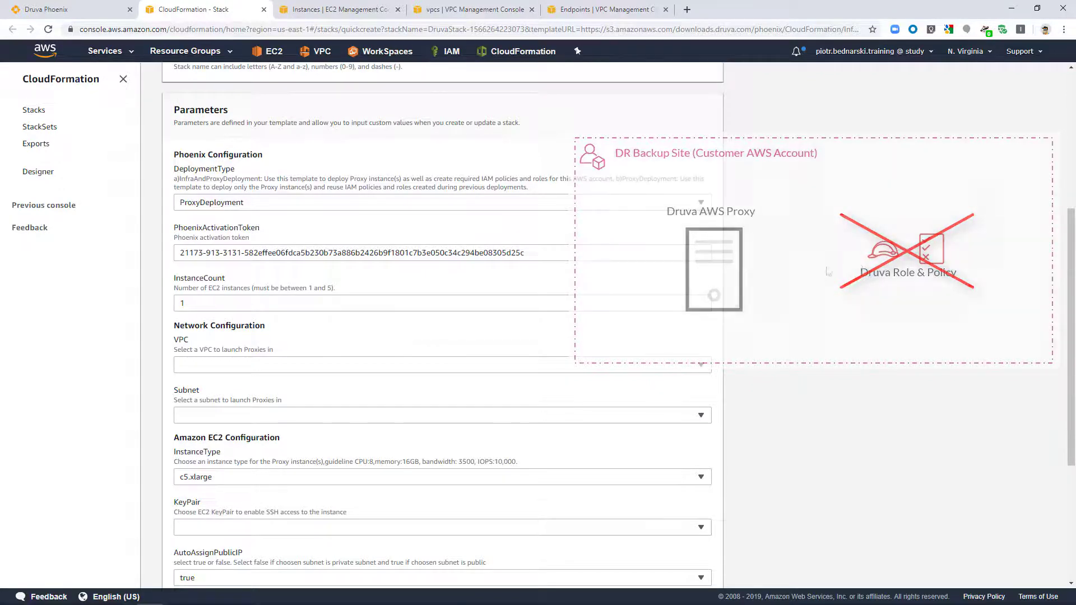
# - Set the stack's VPC to Druva AWS Proxy (10.0.0.0/16), the subnet to Druva AWS Proxy AZ2 Subnet (10.0.2.0/24) and the key pair to training-ondemand
pyautogui.click(701, 365)
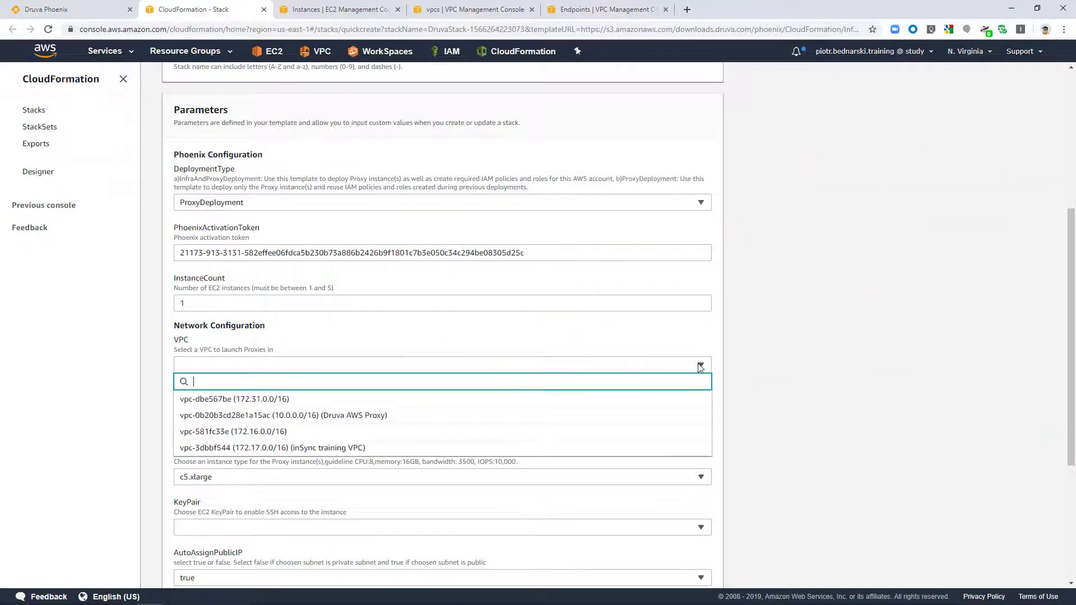
pyautogui.click(365, 415)
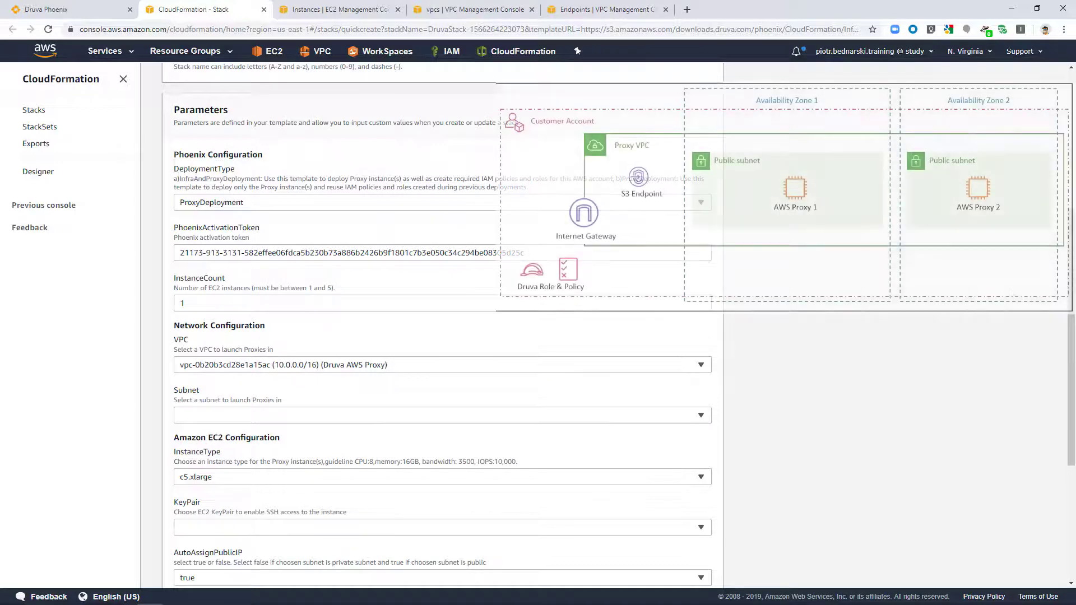
pyautogui.scroll(-3, 1040, 379)
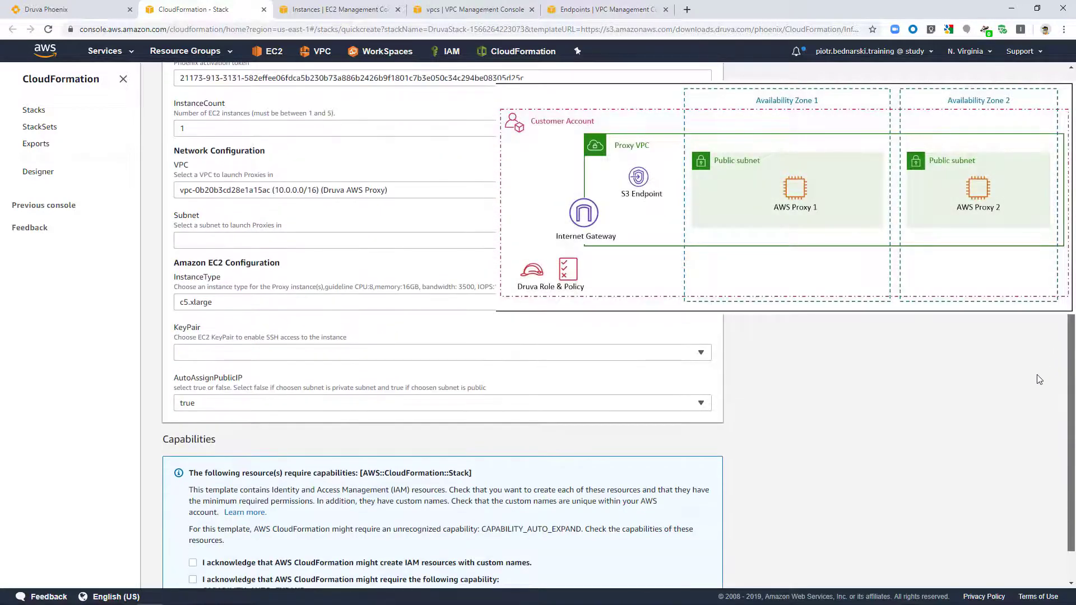
pyautogui.click(701, 241)
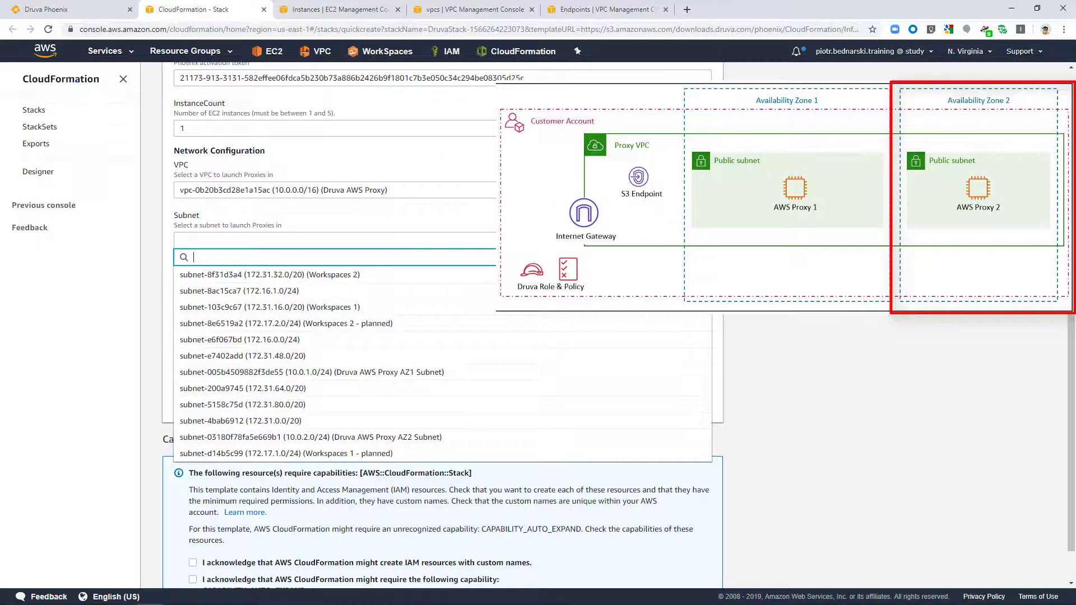
pyautogui.click(429, 437)
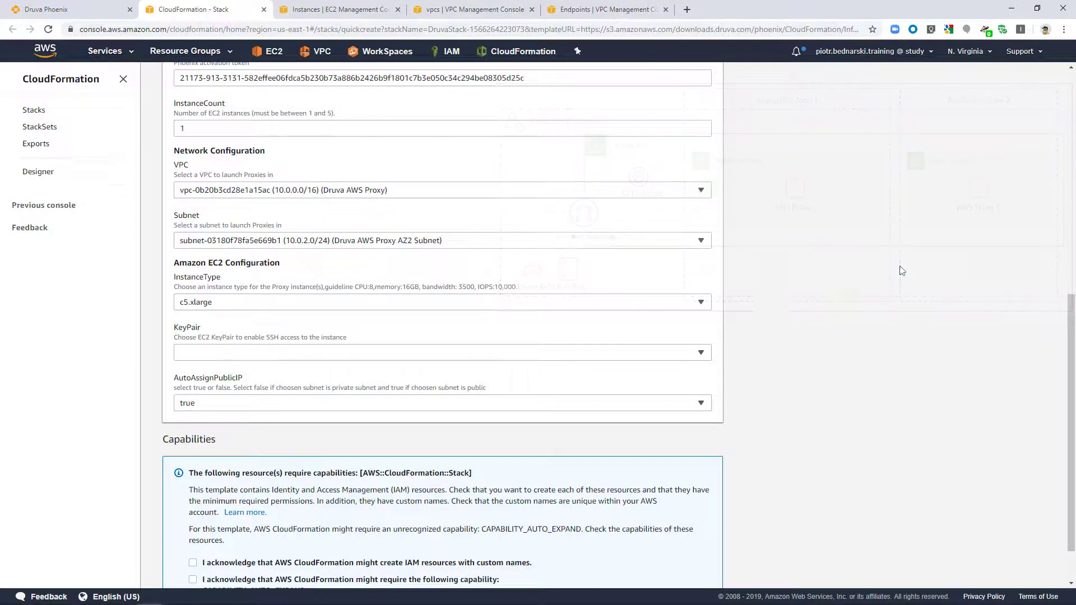
pyautogui.click(703, 353)
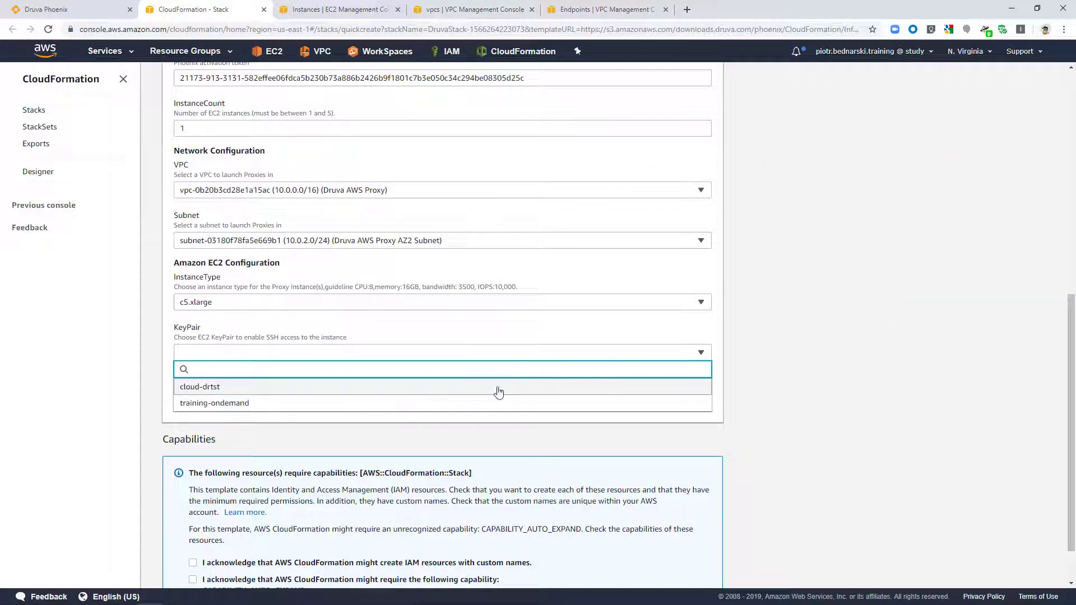
pyautogui.click(417, 405)
# - Acknowledge the custom-named IAM resources and CAPABILITY_AUTO_EXPAND for the ProxyDeployment stack, and create it
pyautogui.scroll(-1, 1067, 360)
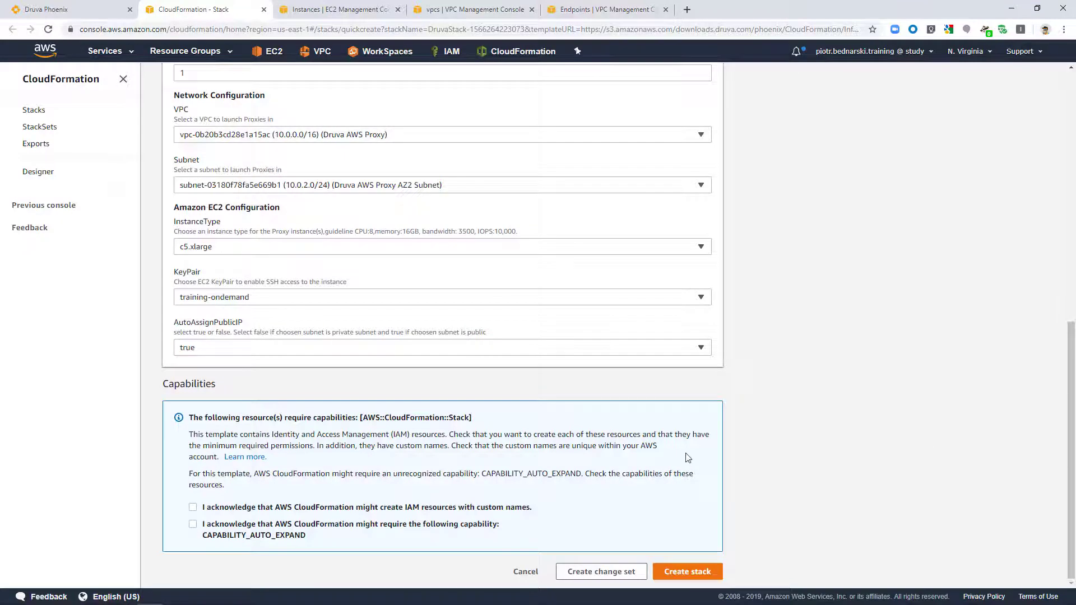
pyautogui.click(193, 507)
pyautogui.click(193, 526)
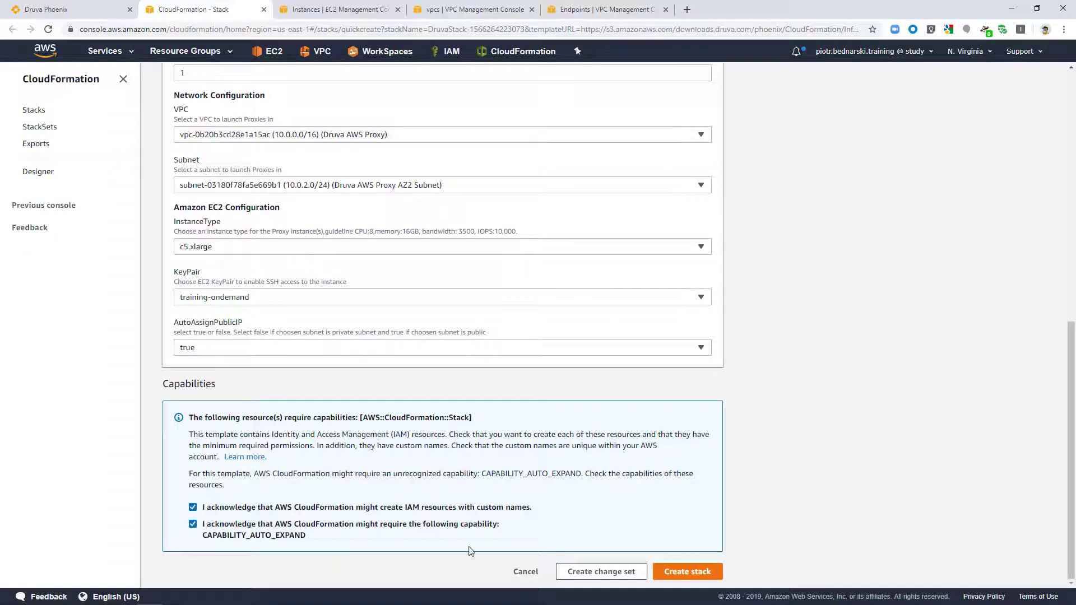
pyautogui.click(689, 571)
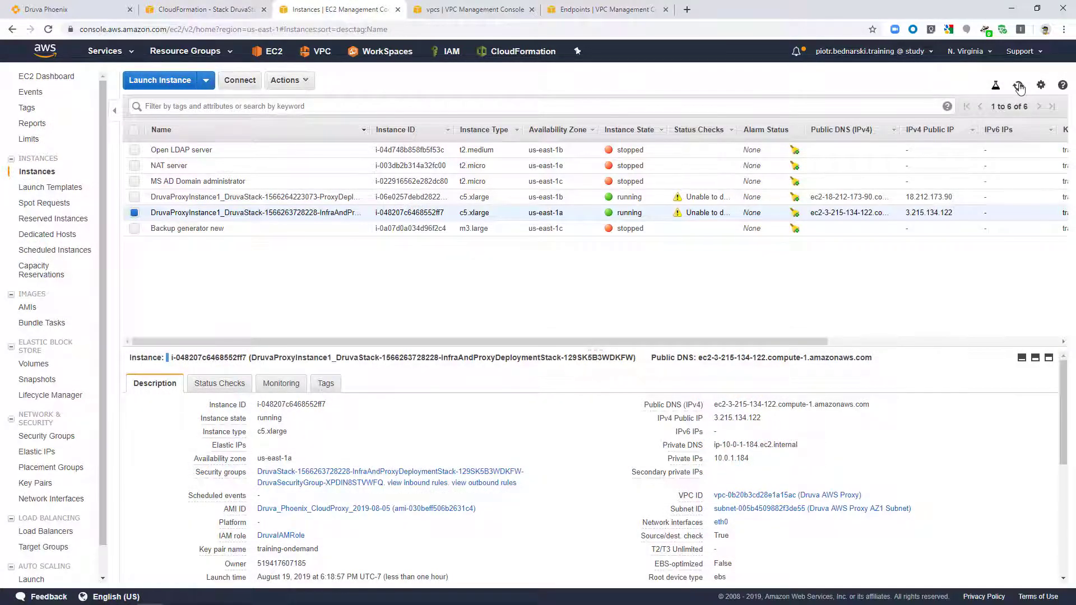
# - Switch back to Druva Phoenix, reload the Phoenix AWS Proxies list without the registration form, and open the DR plans
pyautogui.click(75, 11)
pyautogui.click(876, 87)
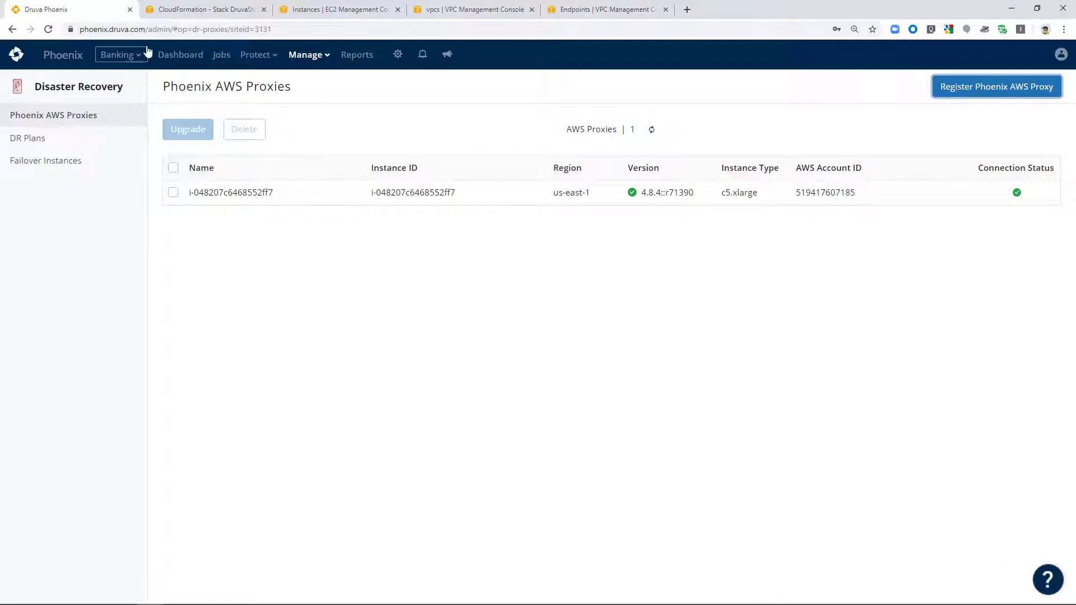
pyautogui.click(49, 31)
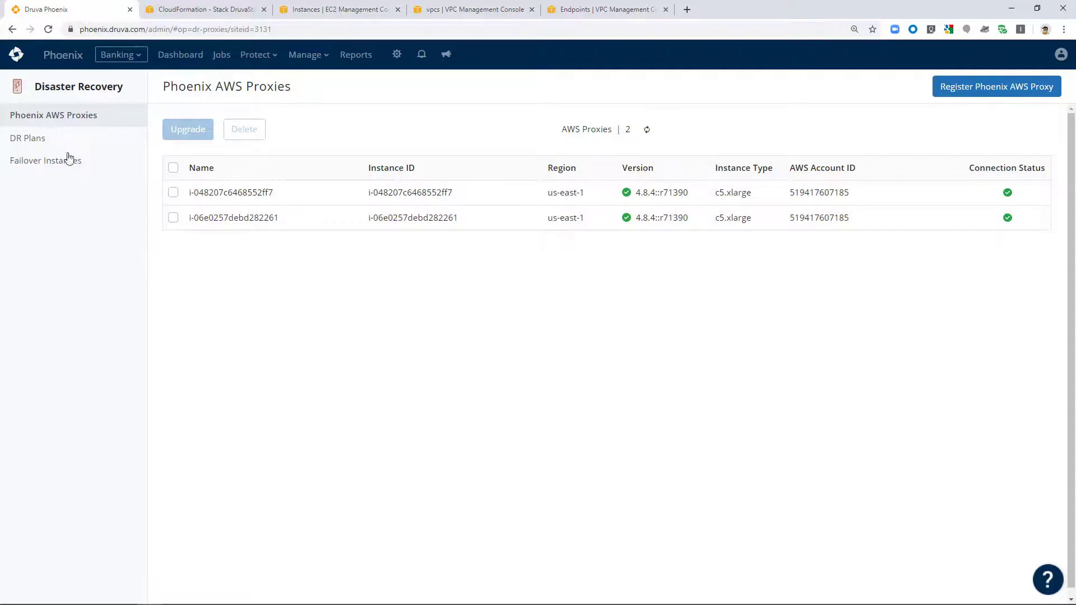
pyautogui.click(36, 140)
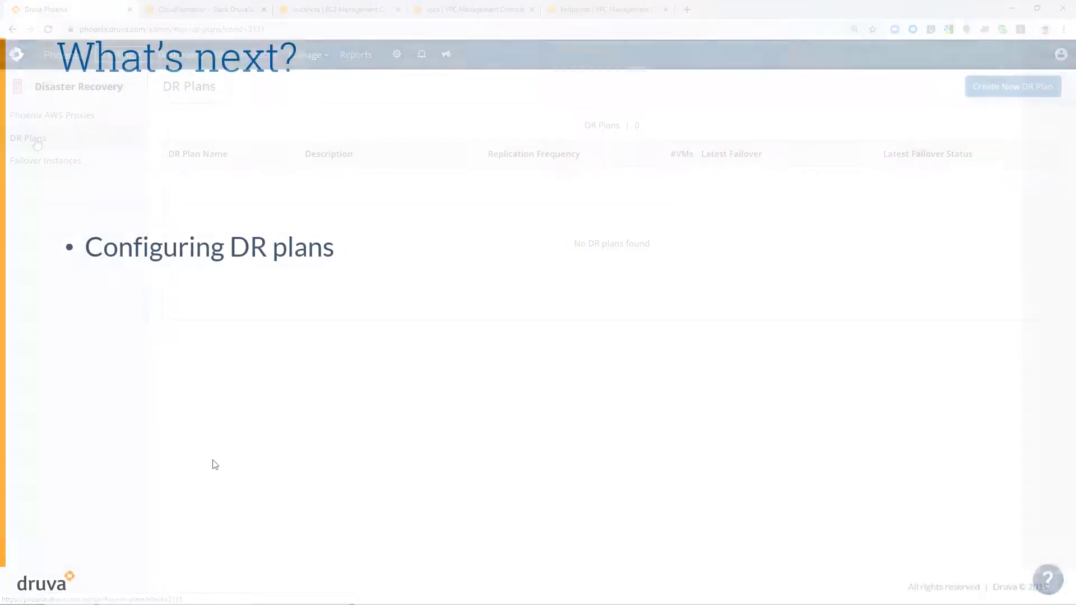